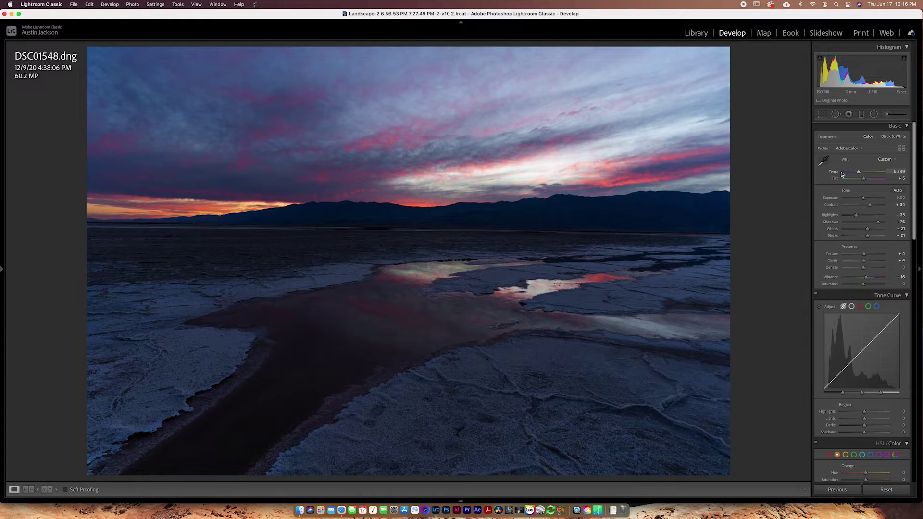
Try the Tungsten white balance preset on the sunset photo and undo it
left_click(888, 160)
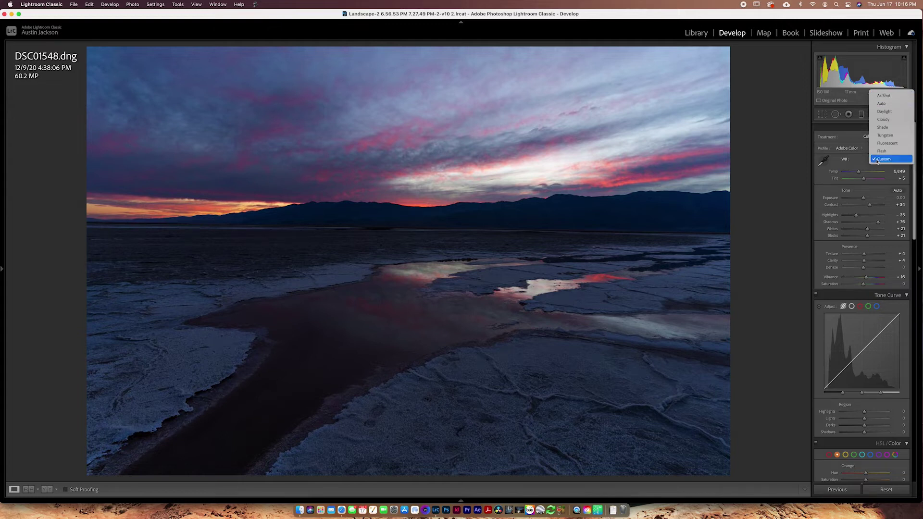
left_click(884, 135)
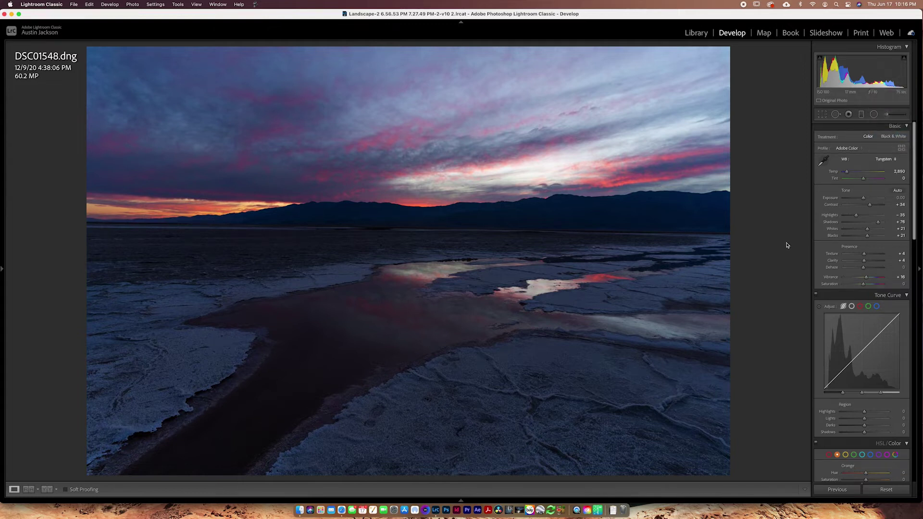
key("super+z")
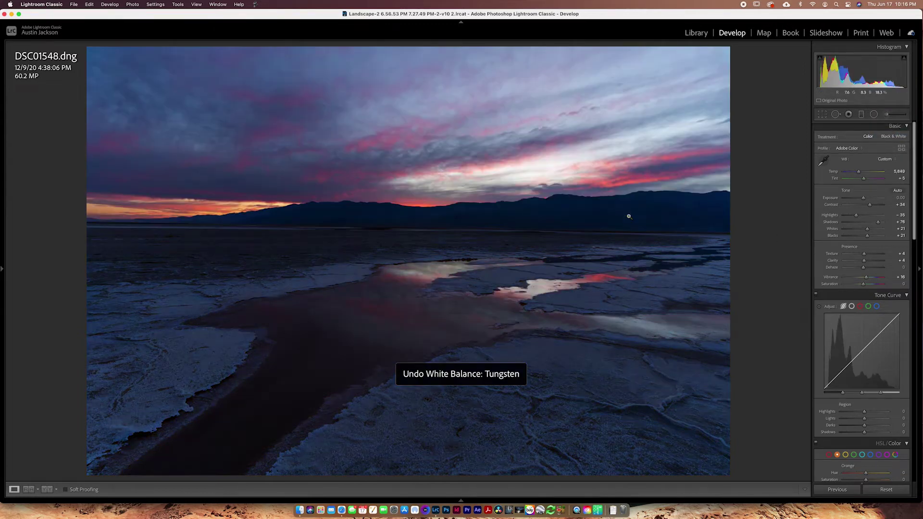
left_click(884, 159)
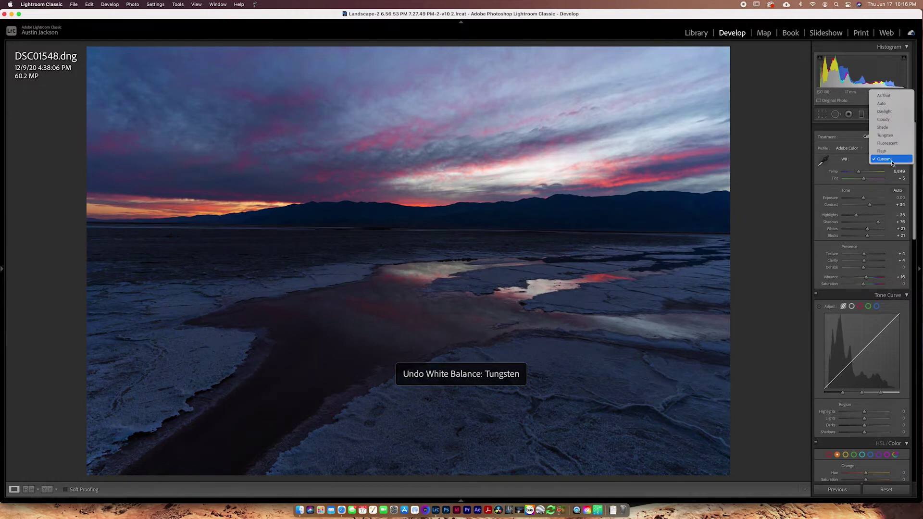
left_click(855, 159)
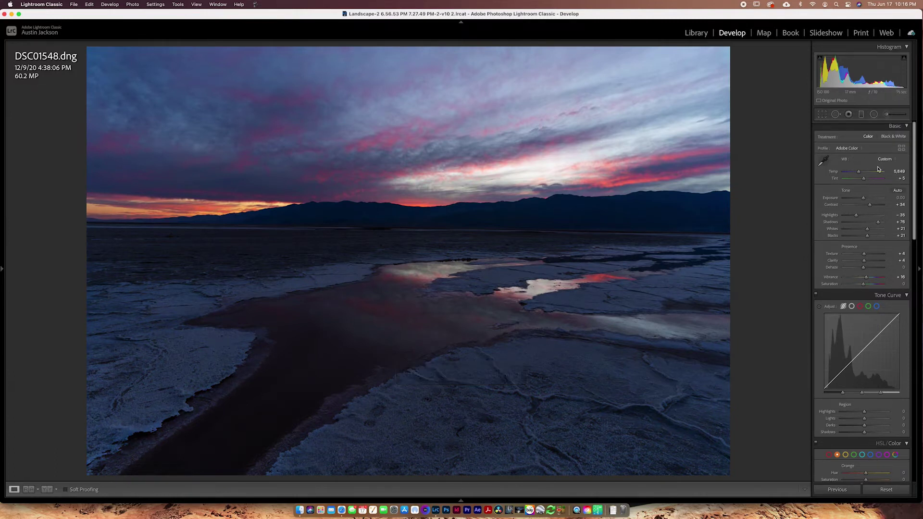
Sample the salt crust as the target neutral with the White Balance Selector and undo the result
left_click(822, 160)
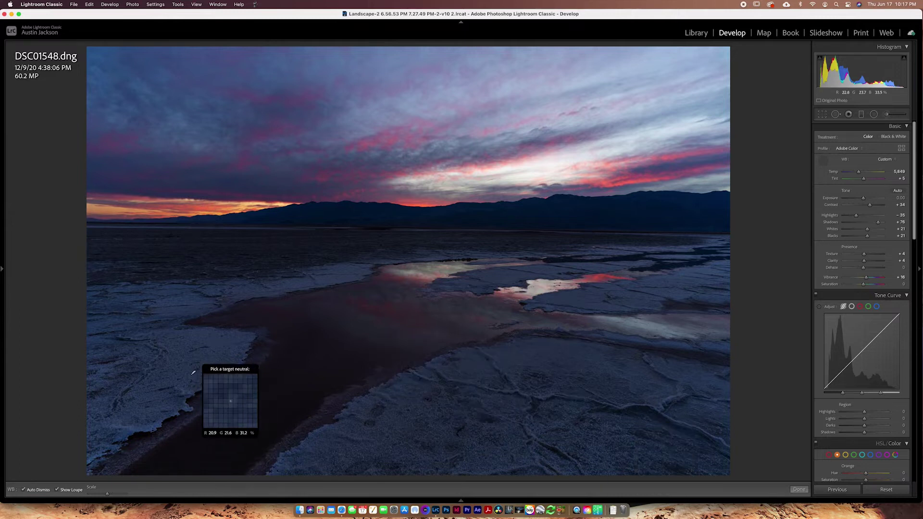
key("Escape")
left_click(215, 356)
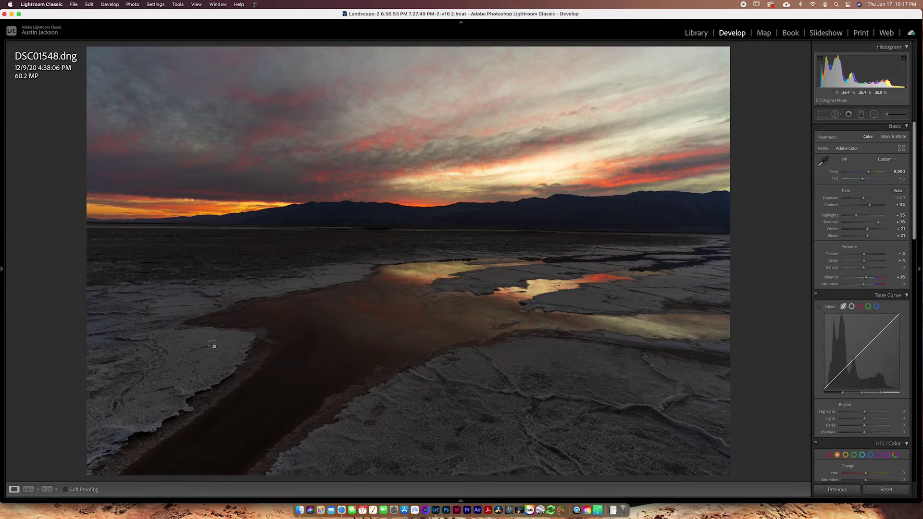
key("cmd+z")
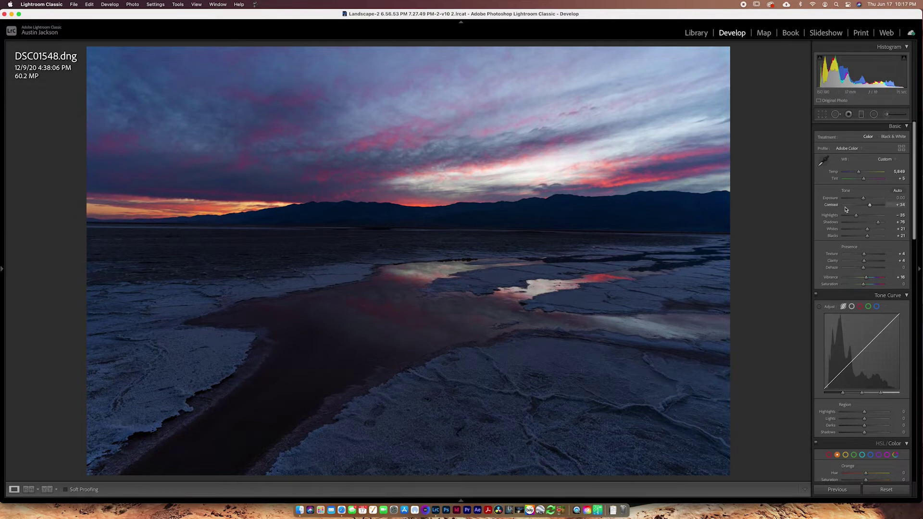
Warm the white balance in coarse and fine increments until Temp is 6,999
left_click(899, 171)
left_click(900, 171)
left_click(900, 171)
key("shift+Up")
key("shift+Up")
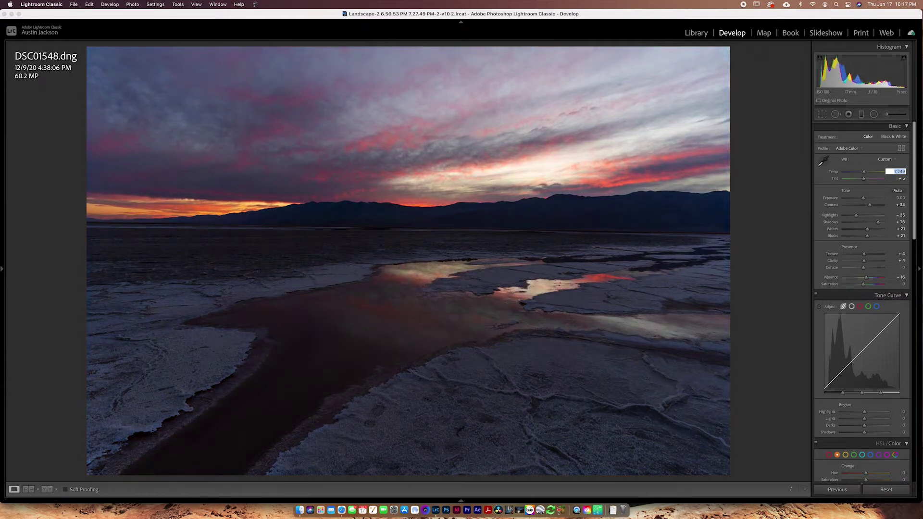
key("shift+Down")
key("shift+Down")
key("shift+Up")
key("shift+Up")
key("shift+Up")
key("shift+Up")
key("Down")
key("Down")
key("Down")
key("Down")
key("Down")
key("Down")
key("Down")
key("Down")
key("Up")
key("Up")
key("Up")
key("Up")
left_click(904, 171)
key("Up")
key("Down")
Fine-tune the photo's Tint in single increments toward magenta and back
left_click(894, 178)
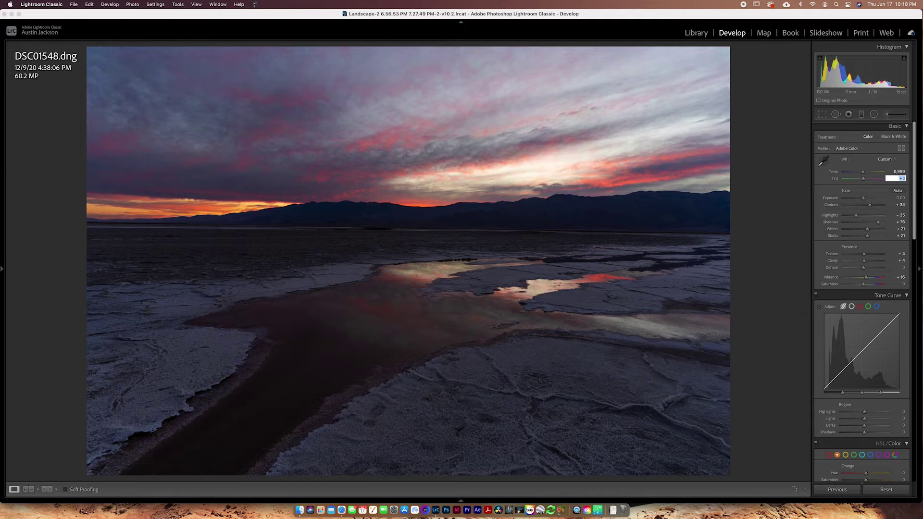
key("Up")
key("Up")
key("Up")
key("Up")
key("Down")
key("Down")
key("Down")
Try a strong magenta shift of the Tint and undo it
left_click_drag(863, 179, 868, 182)
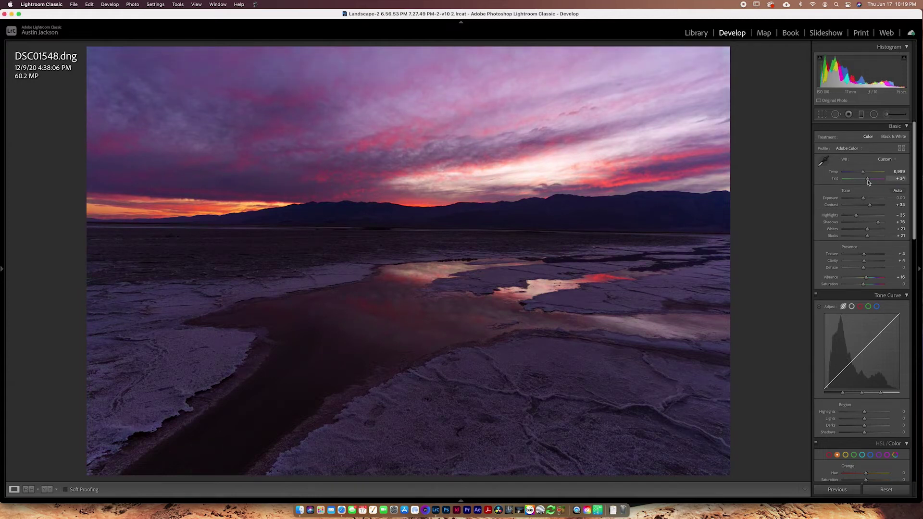
key("cmd+z")
left_click(895, 179)
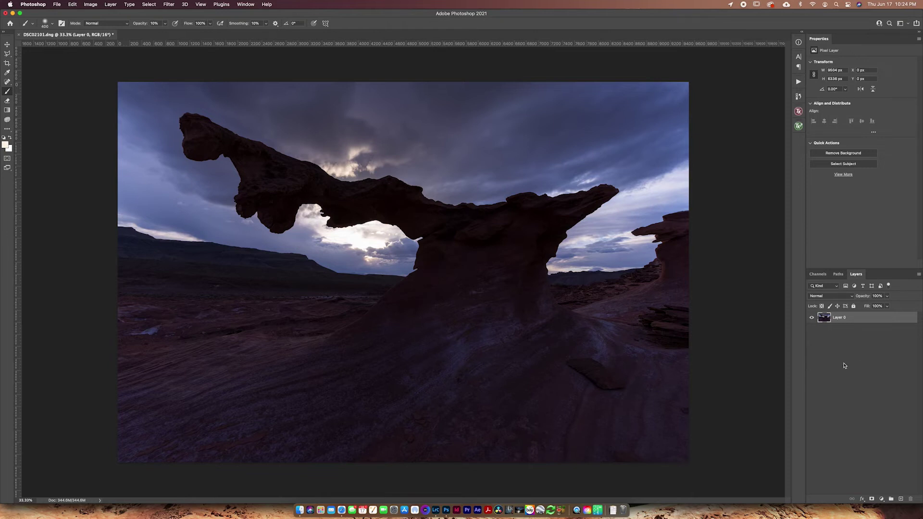
In Photoshop, add a Color Balance adjustment layer above Layer 0 and keep its tone on Midtones
left_click(882, 499)
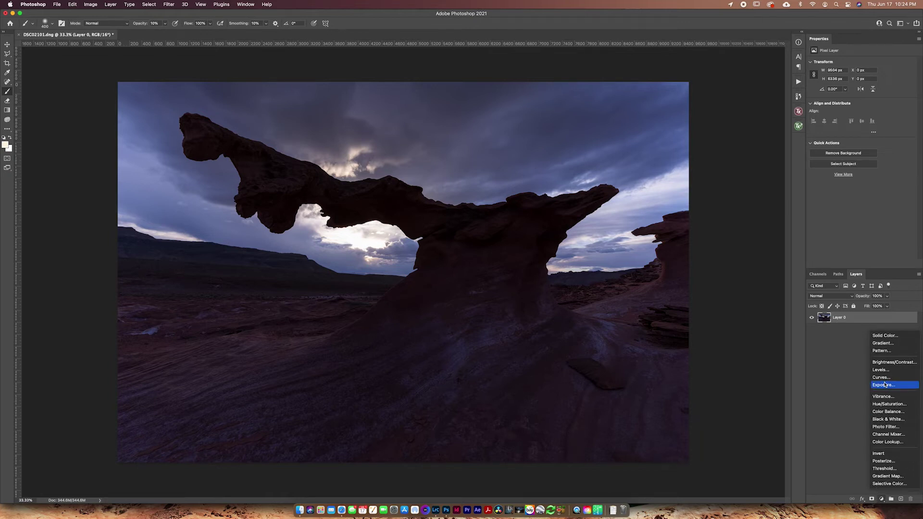
left_click(887, 411)
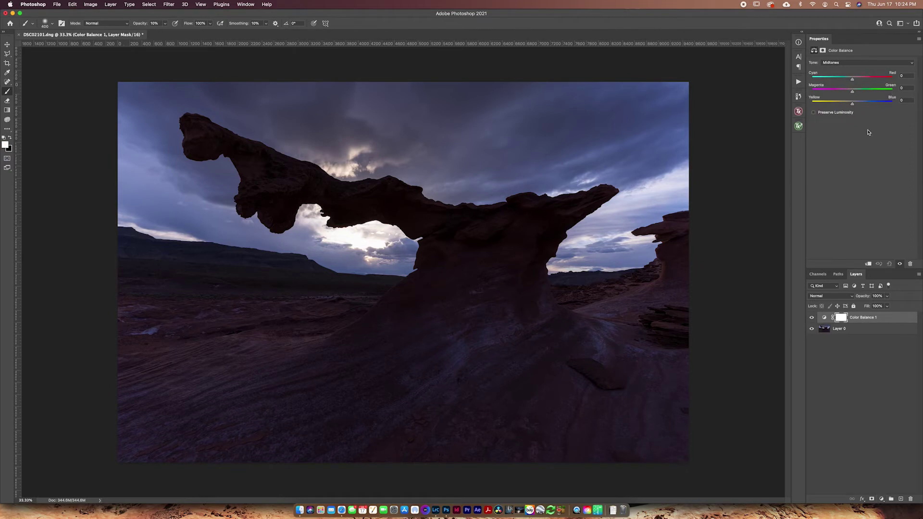
left_click(835, 63)
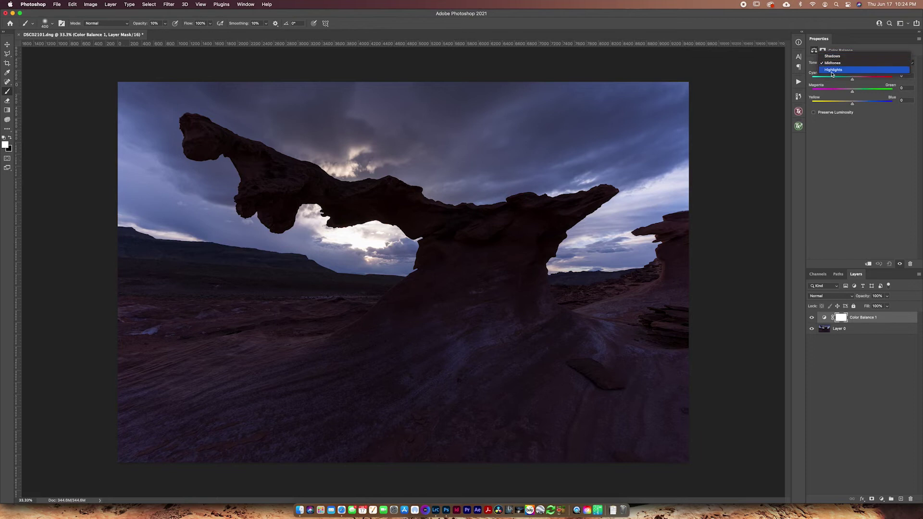
left_click(833, 65)
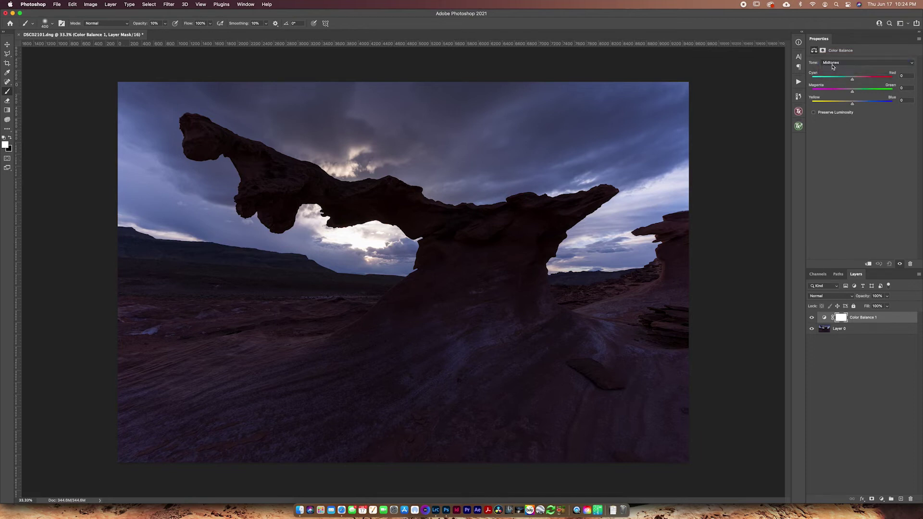
left_click(833, 65)
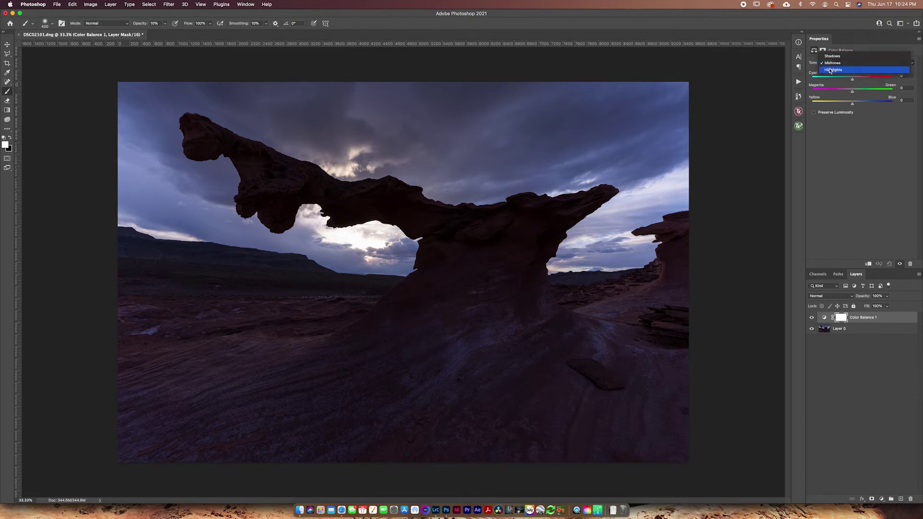
left_click(829, 63)
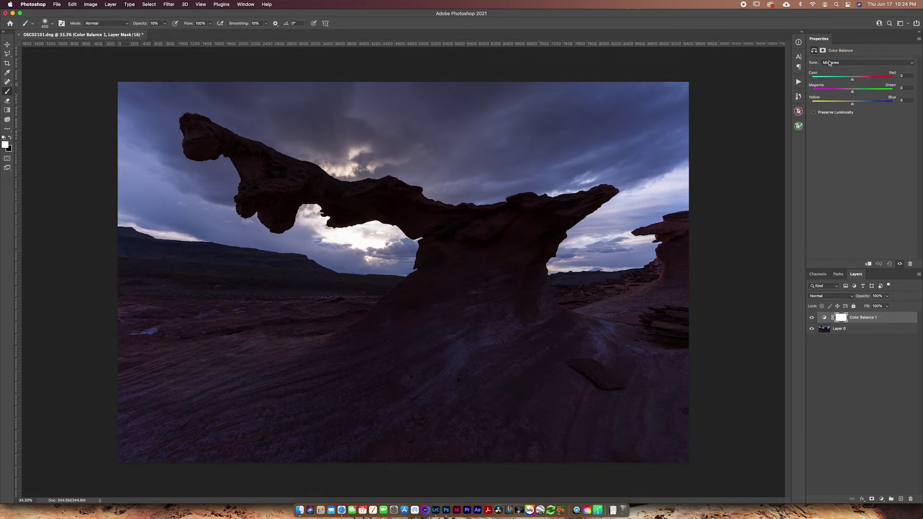
Shift the midtones' Yellow–Blue balance to -16 and compare the image with the adjustment layer hidden and shown
left_click(907, 102)
type("-10")
key("Return")
type("0")
key("Return")
key("shift+Down")
left_click(812, 318)
left_click(812, 317)
Test larger shifts of the midtones' Cyan–Red balance and settle it at +2
left_click(902, 75)
key("shift+Up")
key("shift+Down")
key("shift+Up")
key("shift+Down")
key("Up")
key("Up")
Set the midtones' Magenta–Green balance to +2 and compare the image with and without the adjustment layer
left_click(904, 89)
left_click(810, 317)
left_click(810, 317)
Try a stronger yellow shift in the midtones and undo it
left_click(845, 104)
left_click_drag(845, 105, 838, 104)
key("super+z")
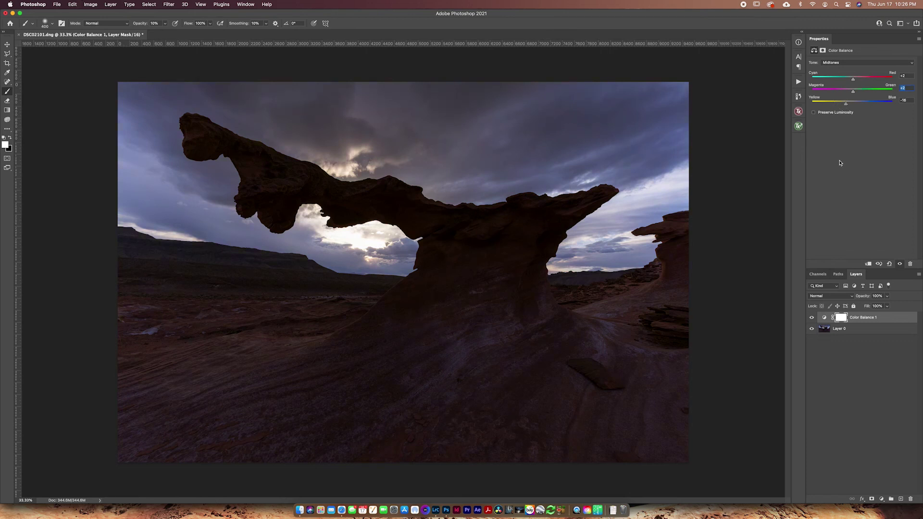